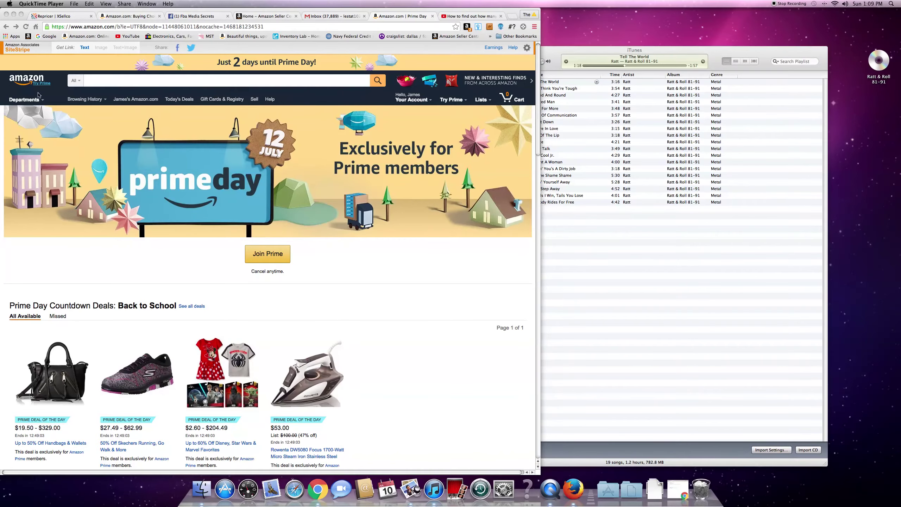
- Open the CDs & Vinyl department from Movies, Music & Games and search it for "-" in quotation marks
{"action": "left_click", "coordinate": [46, 101]}
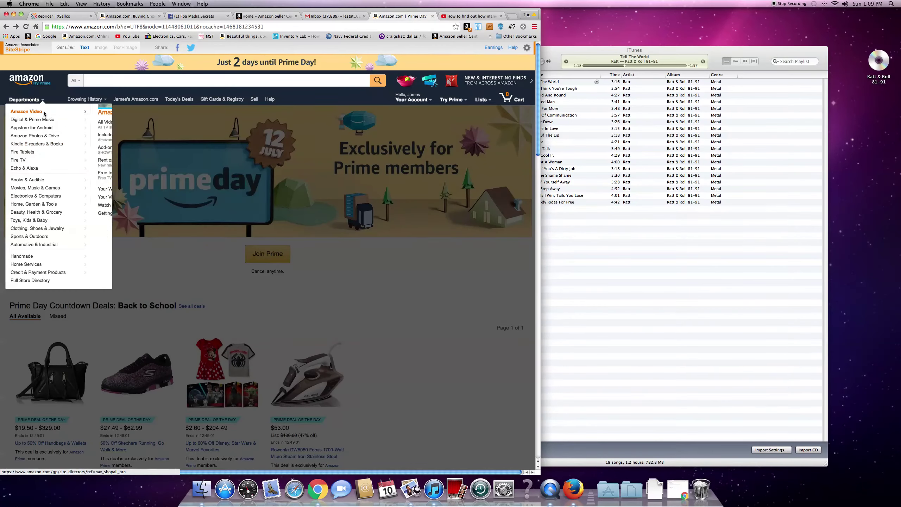
{"action": "mouse_move", "coordinate": [52, 190]}
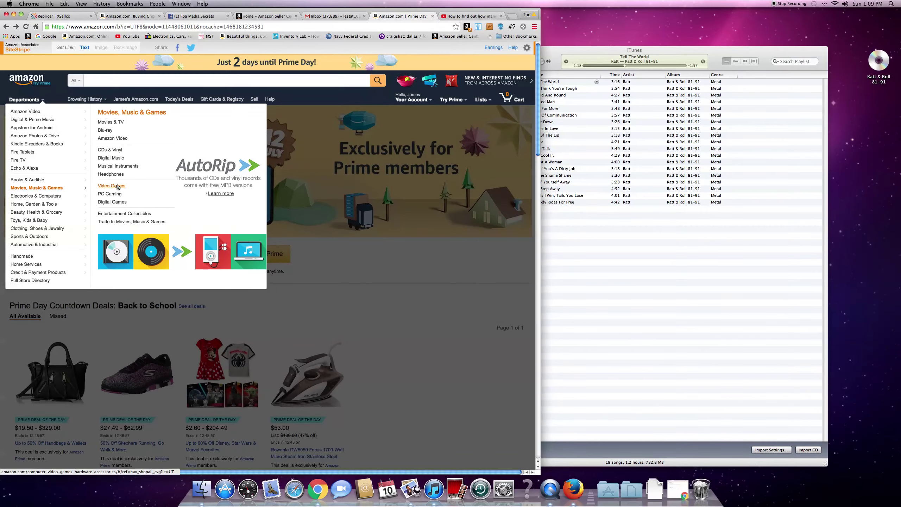
{"action": "left_click", "coordinate": [116, 152]}
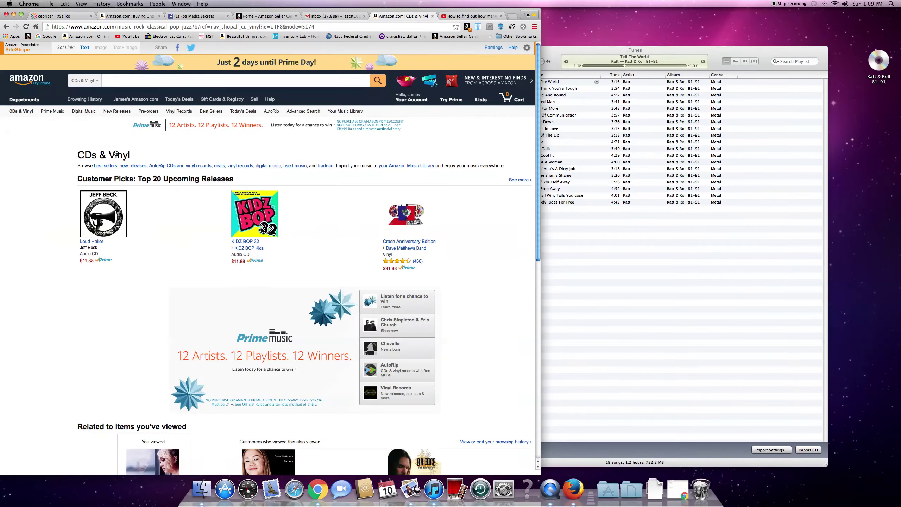
{"action": "left_click", "coordinate": [123, 82]}
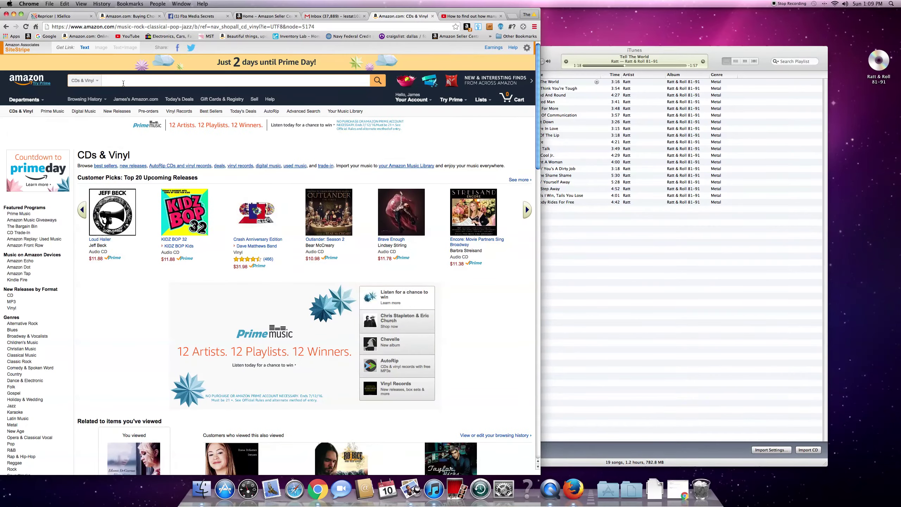
{"action": "type", "text": "\"-\""}
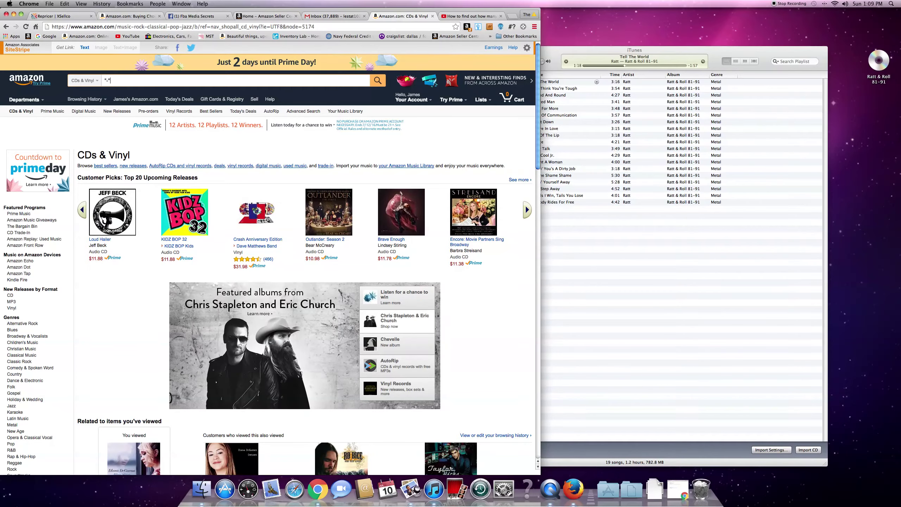
{"action": "key", "text": "Return"}
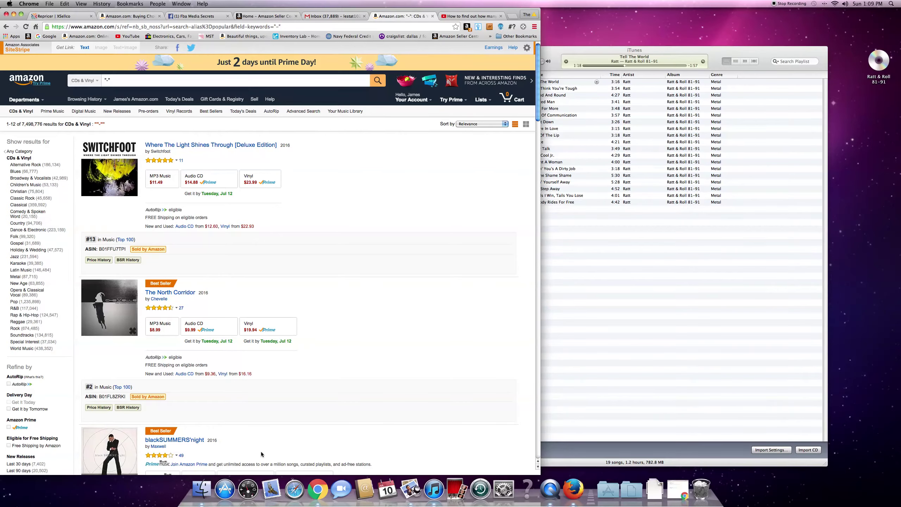
- Bring up the Dashboard calculator, multiply the CDs & Vinyl result total 7,498,776 by .01, and clear it
{"action": "left_click", "coordinate": [248, 489]}
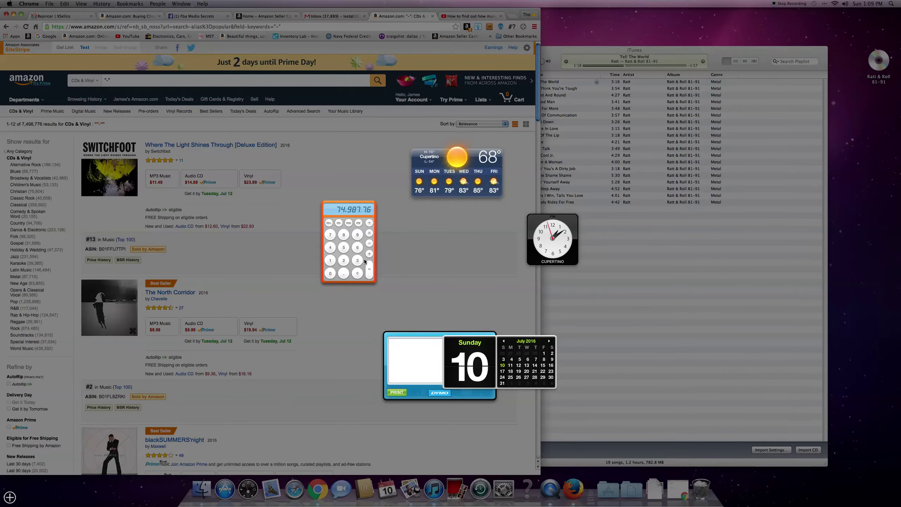
{"action": "left_click", "coordinate": [357, 273]}
{"action": "left_click", "coordinate": [330, 247]}
{"action": "left_click", "coordinate": [356, 235]}
{"action": "left_click", "coordinate": [331, 236]}
{"action": "left_click", "coordinate": [330, 237]}
{"action": "left_click", "coordinate": [358, 247]}
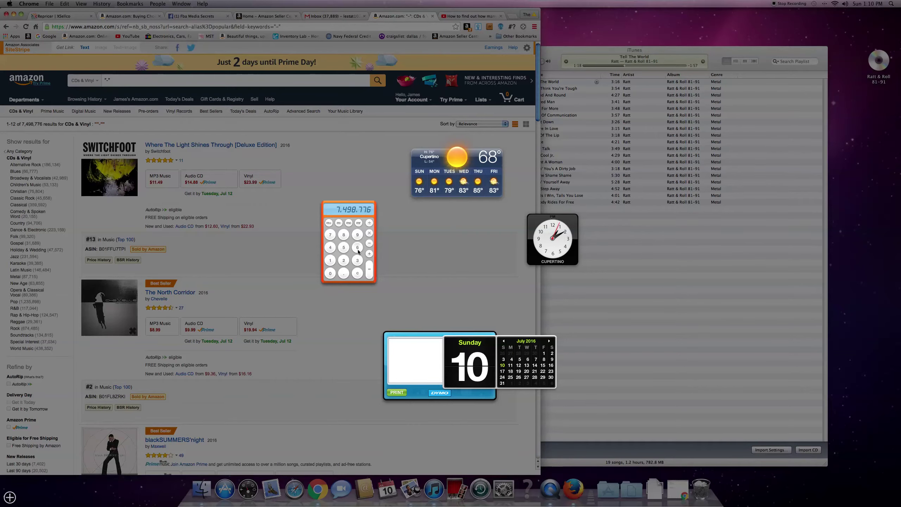
{"action": "left_click", "coordinate": [369, 232]}
{"action": "left_click", "coordinate": [344, 273]}
{"action": "left_click", "coordinate": [328, 274]}
{"action": "left_click", "coordinate": [329, 262]}
{"action": "left_click", "coordinate": [369, 269]}
{"action": "left_click", "coordinate": [357, 273]}
- Multiply 7,498,776 by .05 in the calculator and clear it
{"action": "left_click", "coordinate": [330, 235]}
{"action": "left_click", "coordinate": [329, 247]}
{"action": "left_click", "coordinate": [358, 235]}
{"action": "left_click", "coordinate": [344, 235]}
{"action": "left_click", "coordinate": [329, 235]}
{"action": "left_click", "coordinate": [329, 235]}
{"action": "left_click", "coordinate": [357, 247]}
{"action": "left_click", "coordinate": [369, 233]}
{"action": "left_click", "coordinate": [343, 273]}
{"action": "left_click", "coordinate": [330, 273]}
{"action": "left_click", "coordinate": [343, 247]}
{"action": "left_click", "coordinate": [369, 270]}
{"action": "left_click", "coordinate": [357, 273]}
- Multiply 7,498,776 by .05, multiply the product by 2, and clear the calculator
{"action": "left_click", "coordinate": [331, 247]}
{"action": "left_click", "coordinate": [357, 236]}
{"action": "left_click", "coordinate": [345, 236]}
{"action": "double_click", "coordinate": [333, 237]}
{"action": "left_click", "coordinate": [358, 247]}
{"action": "left_click", "coordinate": [369, 233]}
{"action": "left_click", "coordinate": [347, 274]}
{"action": "left_click", "coordinate": [331, 273]}
{"action": "left_click", "coordinate": [343, 248]}
{"action": "left_click", "coordinate": [370, 270]}
{"action": "left_click", "coordinate": [370, 234]}
{"action": "key", "text": "2"}
{"action": "key", "text": "Return"}
{"action": "left_click", "coordinate": [357, 273]}
- Multiply 7,498,776 by .15 in the calculator and clear it
{"action": "left_click", "coordinate": [330, 235]}
{"action": "left_click", "coordinate": [330, 247]}
{"action": "left_click", "coordinate": [357, 234]}
{"action": "left_click", "coordinate": [343, 235]}
{"action": "left_click", "coordinate": [329, 235]}
{"action": "left_click", "coordinate": [330, 234]}
{"action": "left_click", "coordinate": [357, 248]}
{"action": "left_click", "coordinate": [369, 233]}
{"action": "left_click", "coordinate": [343, 273]}
{"action": "left_click", "coordinate": [330, 260]}
{"action": "left_click", "coordinate": [343, 247]}
{"action": "left_click", "coordinate": [369, 268]}
{"action": "left_click", "coordinate": [358, 275]}
- Repeat the calculation of 7,498,776 multiplied by .05 and clear the calculator
{"action": "left_click", "coordinate": [331, 236]}
{"action": "left_click", "coordinate": [343, 273]}
{"action": "left_click", "coordinate": [329, 247]}
{"action": "left_click", "coordinate": [357, 234]}
{"action": "left_click", "coordinate": [343, 235]}
{"action": "left_click", "coordinate": [330, 234]}
{"action": "left_click", "coordinate": [330, 234]}
{"action": "left_click", "coordinate": [358, 248]}
{"action": "left_click", "coordinate": [369, 233]}
{"action": "left_click", "coordinate": [344, 273]}
{"action": "left_click", "coordinate": [330, 273]}
{"action": "left_click", "coordinate": [343, 247]}
{"action": "left_click", "coordinate": [369, 270]}
{"action": "left_click", "coordinate": [357, 273]}
- Recalculate 7,498,776 multiplied by .01 and clear the calculator
{"action": "left_click", "coordinate": [330, 247]}
{"action": "left_click", "coordinate": [357, 235]}
{"action": "left_click", "coordinate": [345, 235]}
{"action": "left_click", "coordinate": [330, 235]}
{"action": "left_click", "coordinate": [331, 239]}
{"action": "left_click", "coordinate": [356, 248]}
{"action": "left_click", "coordinate": [344, 273]}
{"action": "left_click", "coordinate": [330, 273]}
{"action": "left_click", "coordinate": [329, 260]}
{"action": "left_click", "coordinate": [367, 271]}
{"action": "left_click", "coordinate": [357, 273]}
- Multiply 7,498,776 by .03, clear the calculator, and close Dashboard
{"action": "left_click", "coordinate": [330, 236]}
{"action": "left_click", "coordinate": [330, 249]}
{"action": "left_click", "coordinate": [345, 237]}
{"action": "double_click", "coordinate": [328, 233]}
{"action": "left_click", "coordinate": [356, 247]}
{"action": "left_click", "coordinate": [347, 274]}
{"action": "left_click", "coordinate": [329, 273]}
{"action": "left_click", "coordinate": [357, 260]}
{"action": "left_click", "coordinate": [369, 270]}
{"action": "left_click", "coordinate": [357, 273]}
{"action": "left_click", "coordinate": [250, 205]}
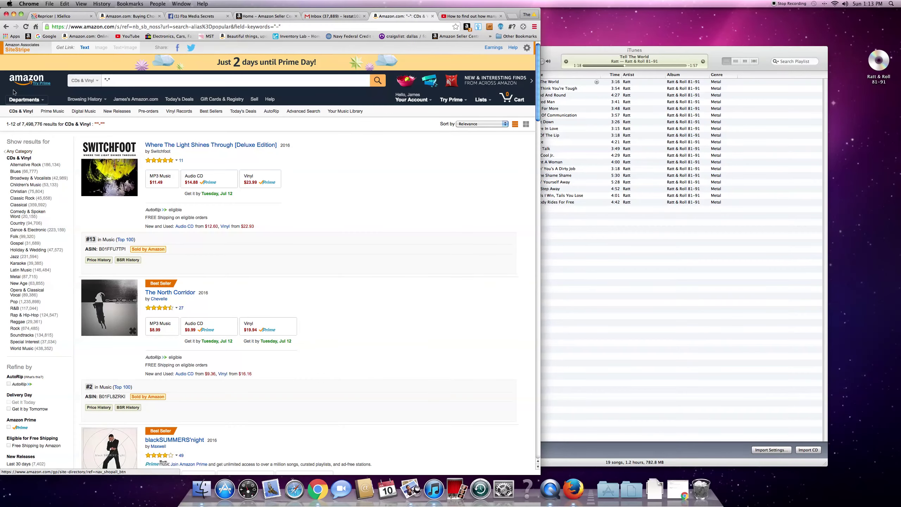
- Return to the Amazon home page and open the Video Games department from Movies, Music & Games
{"action": "left_click", "coordinate": [17, 113]}
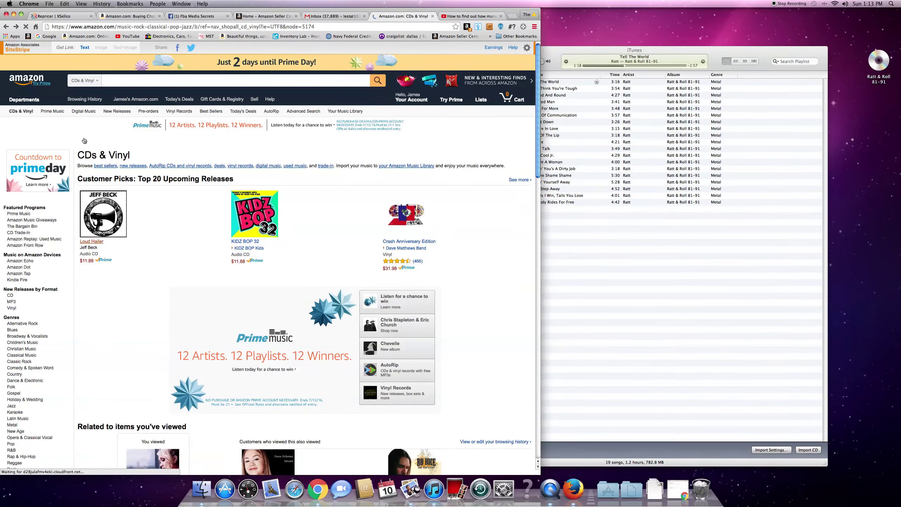
{"action": "left_click", "coordinate": [3, 27]}
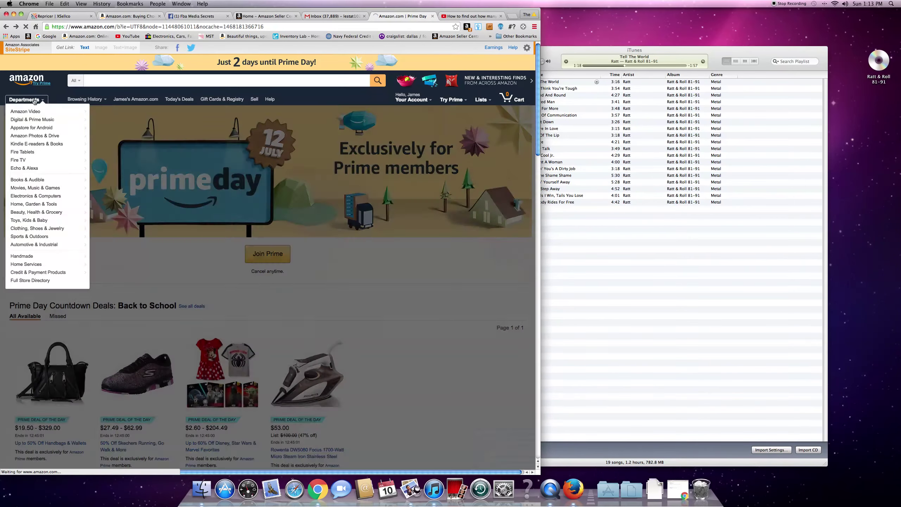
{"action": "left_click", "coordinate": [37, 100]}
{"action": "left_click", "coordinate": [6, 27]}
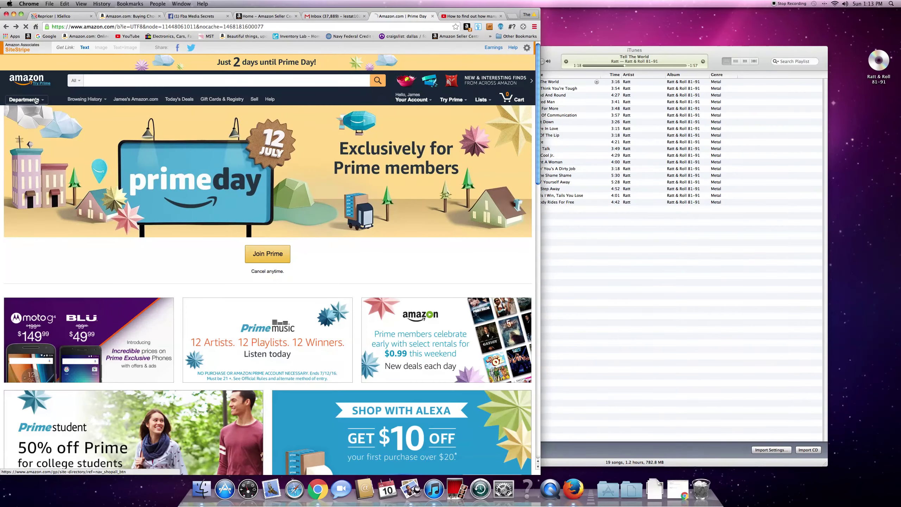
{"action": "left_click", "coordinate": [36, 100]}
{"action": "left_click", "coordinate": [9, 53]}
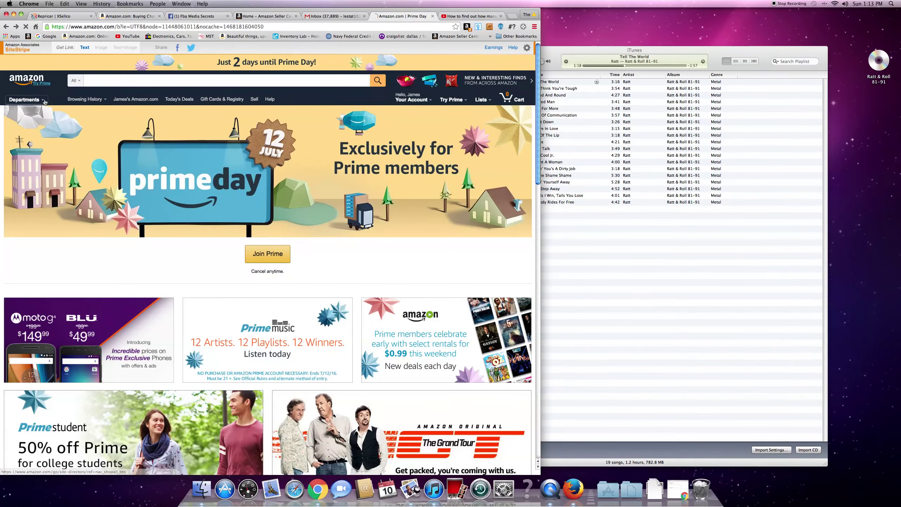
{"action": "mouse_move", "coordinate": [45, 102]}
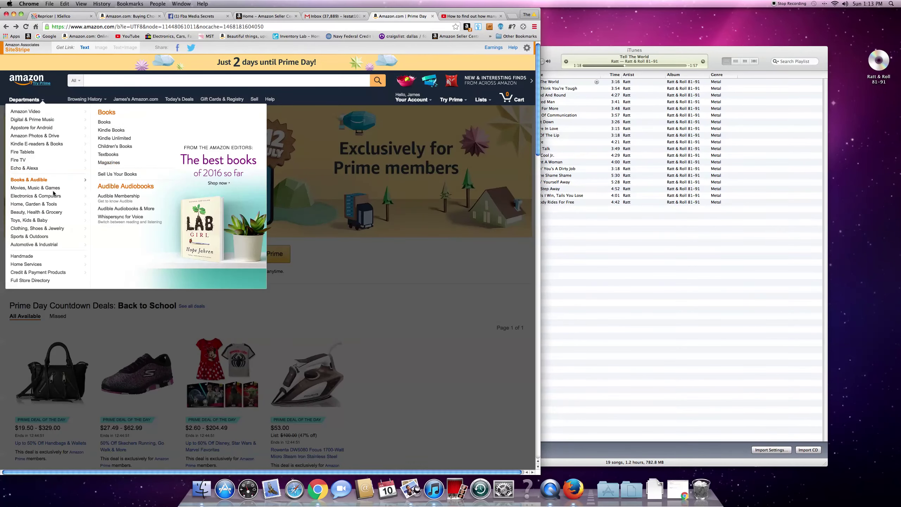
{"action": "mouse_move", "coordinate": [53, 188]}
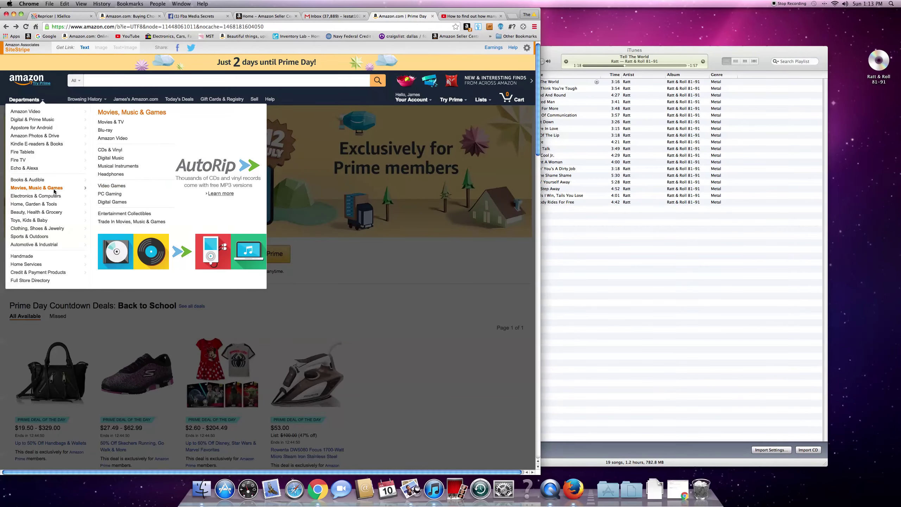
{"action": "left_click", "coordinate": [116, 188]}
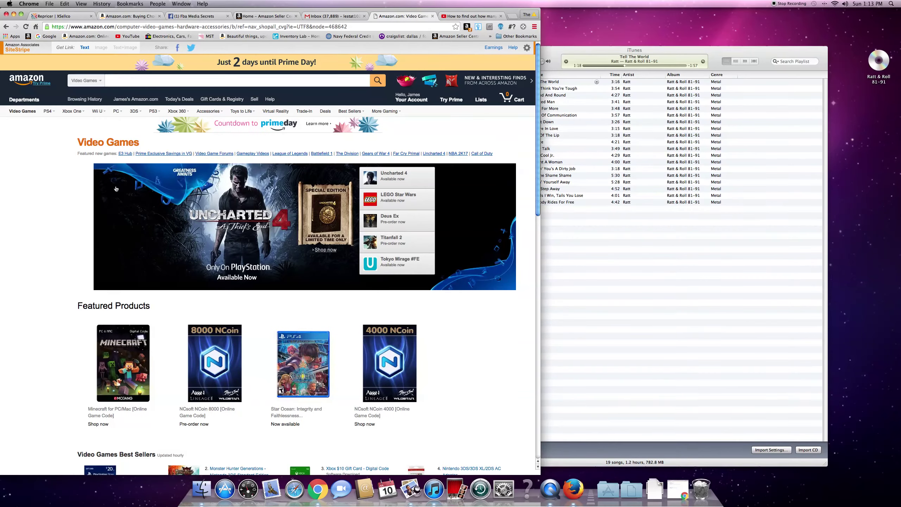
- Search the Video Games department for "-" in quotation marks
{"action": "left_click", "coordinate": [114, 82]}
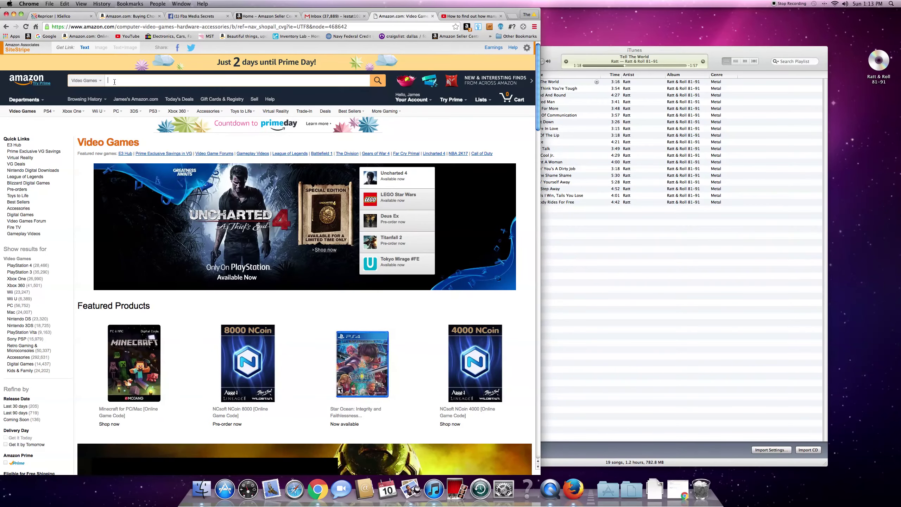
{"action": "type", "text": "\"-\""}
{"action": "key", "text": "Return"}
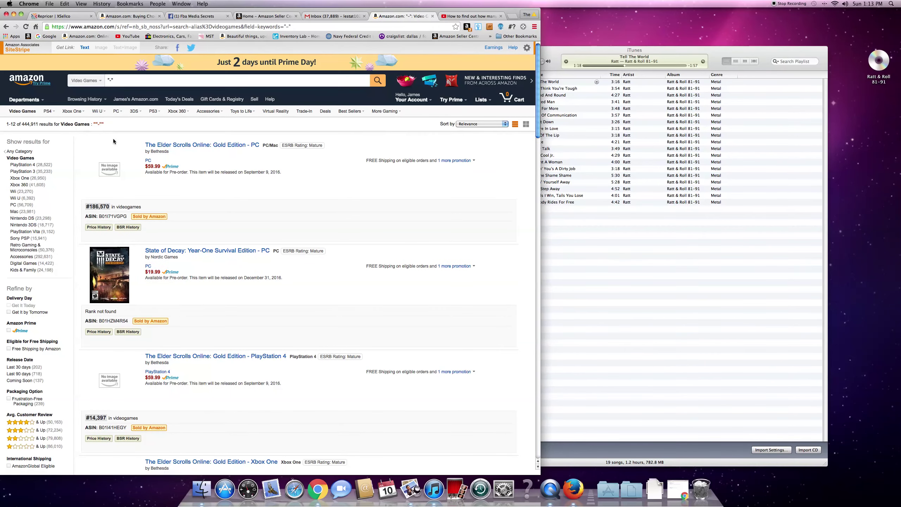
- Bring up the Dashboard calculator, multiply the Video Games result total 444,911 by .01, and clear it
{"action": "left_click", "coordinate": [248, 490]}
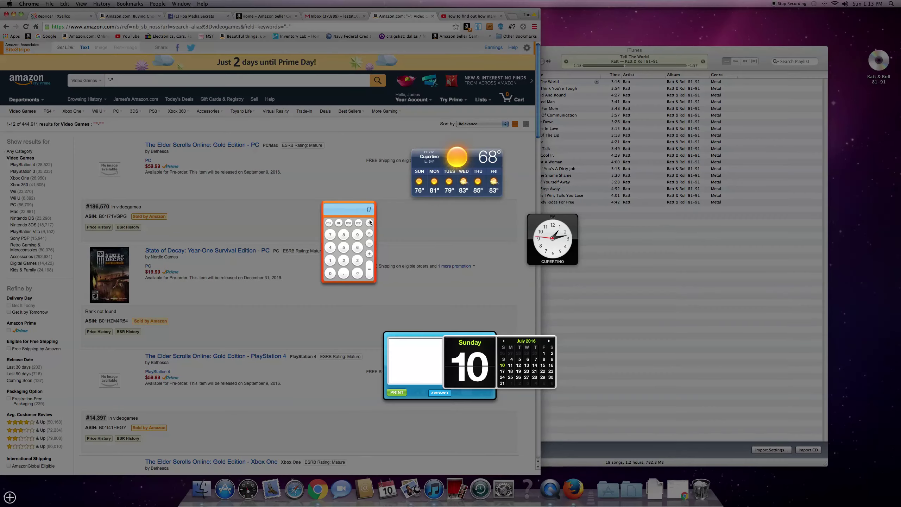
{"action": "left_click", "coordinate": [358, 235]}
{"action": "left_click", "coordinate": [328, 263]}
{"action": "left_click", "coordinate": [328, 263]}
{"action": "left_click", "coordinate": [357, 273]}
{"action": "left_click", "coordinate": [332, 247]}
{"action": "left_click", "coordinate": [332, 247]}
{"action": "left_click", "coordinate": [358, 235]}
{"action": "left_click", "coordinate": [333, 259]}
{"action": "left_click", "coordinate": [332, 259]}
{"action": "left_click", "coordinate": [369, 235]}
{"action": "left_click", "coordinate": [344, 273]}
{"action": "left_click", "coordinate": [330, 273]}
{"action": "left_click", "coordinate": [330, 260]}
{"action": "left_click", "coordinate": [369, 271]}
{"action": "left_click", "coordinate": [357, 274]}
- Calculate another percentage of 444,911, multiply the product by 2, and close Dashboard
{"action": "left_click", "coordinate": [330, 249]}
{"action": "left_click", "coordinate": [358, 235]}
{"action": "double_click", "coordinate": [334, 261]}
{"action": "left_click", "coordinate": [344, 247]}
{"action": "left_click", "coordinate": [330, 273]}
{"action": "left_click", "coordinate": [369, 269]}
{"action": "left_click", "coordinate": [369, 234]}
{"action": "left_click", "coordinate": [344, 260]}
{"action": "left_click", "coordinate": [369, 270]}
{"action": "left_click", "coordinate": [358, 273]}
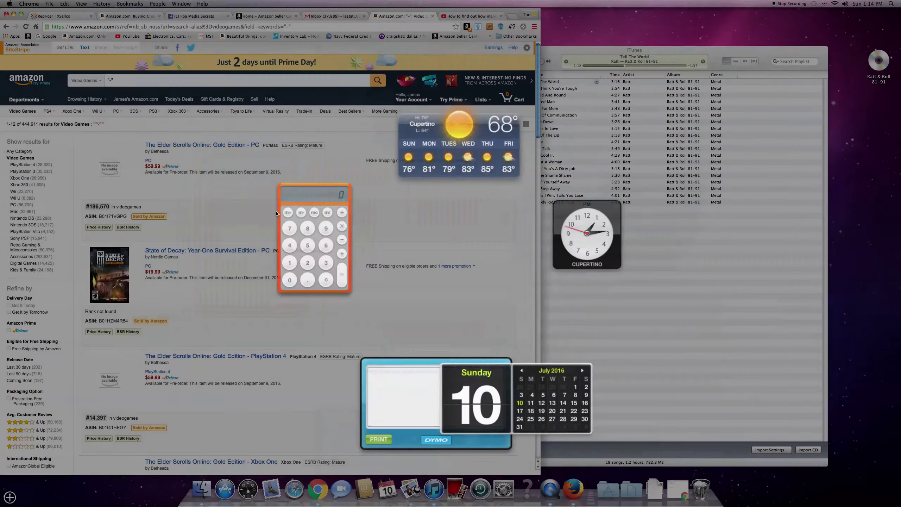
{"action": "left_click", "coordinate": [276, 211]}
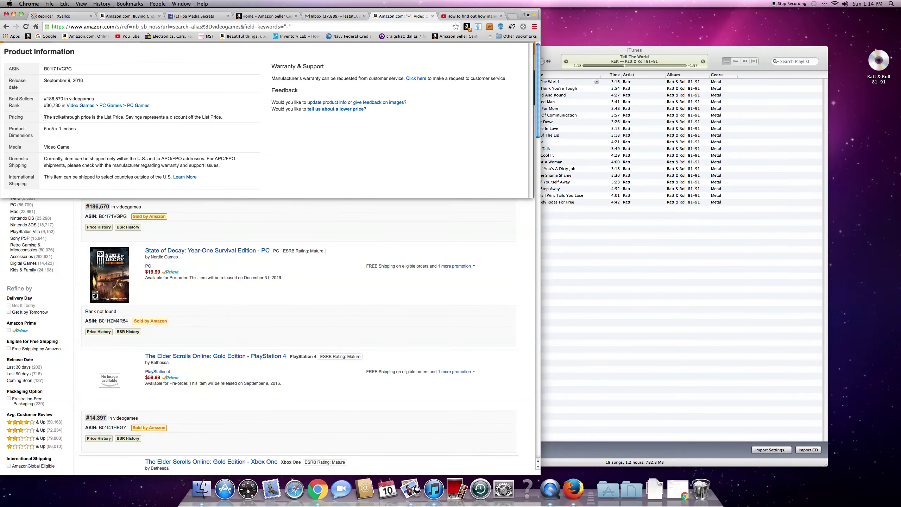
- Return to the Amazon home page and open the Books department from Books & Audible
{"action": "left_click", "coordinate": [6, 27]}
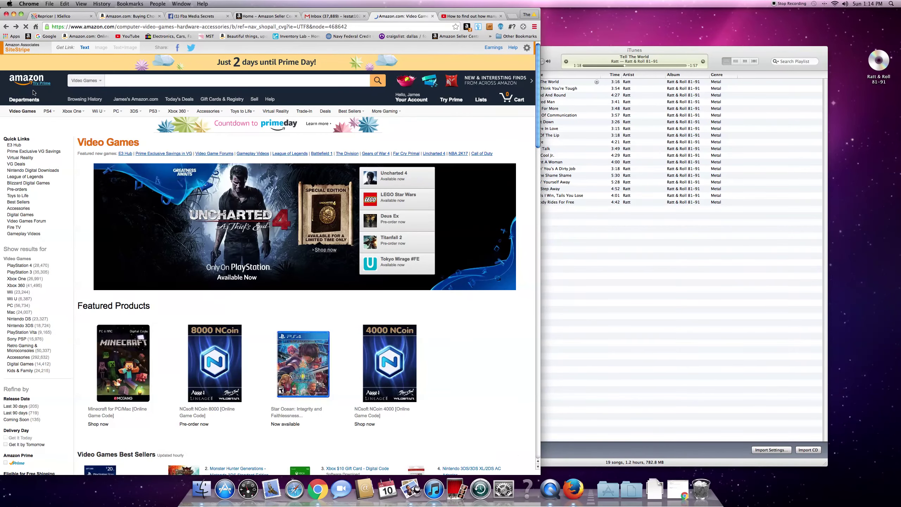
{"action": "left_click", "coordinate": [13, 47]}
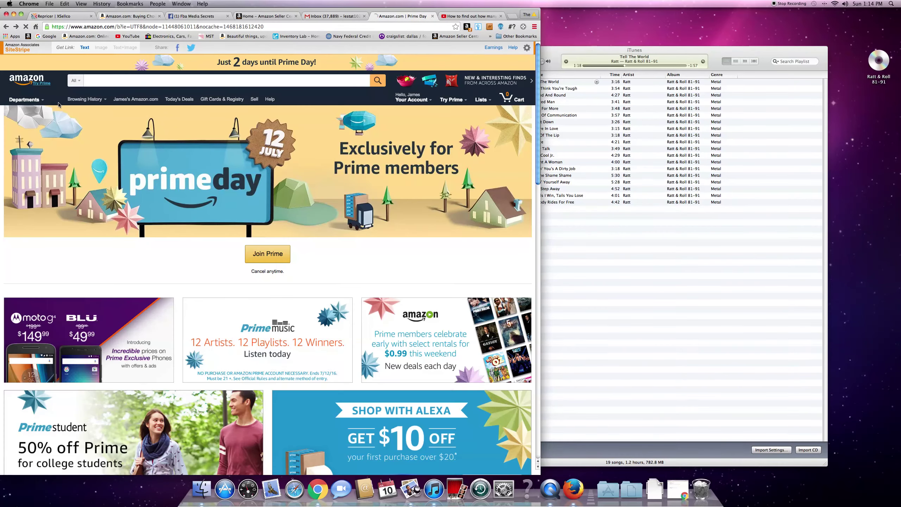
{"action": "mouse_move", "coordinate": [45, 103]}
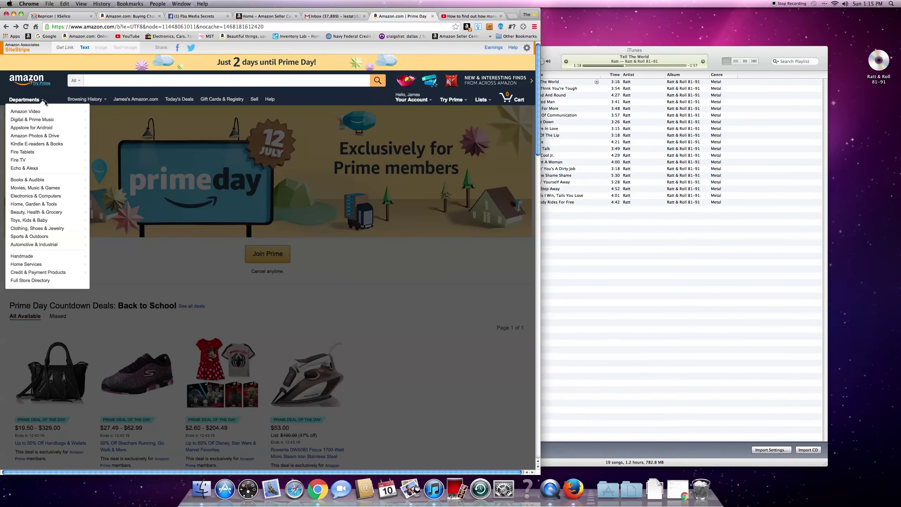
{"action": "mouse_move", "coordinate": [39, 180]}
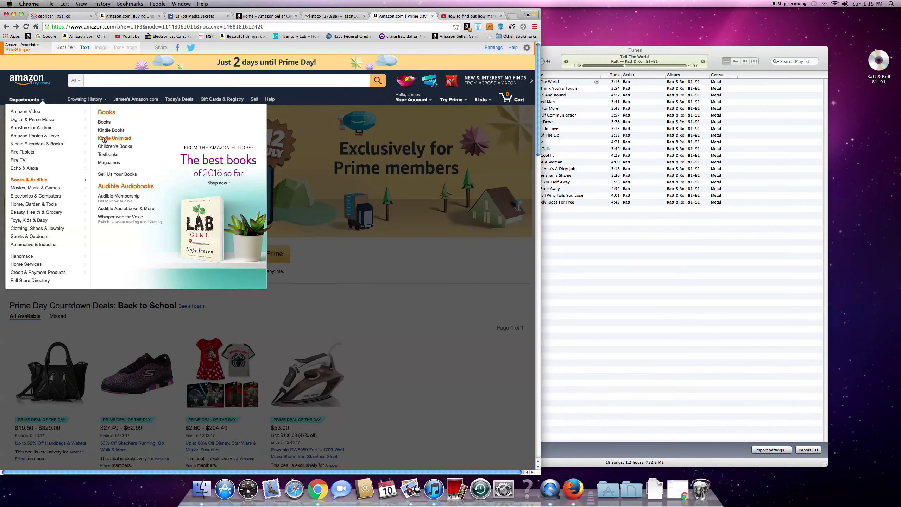
{"action": "left_click", "coordinate": [104, 122]}
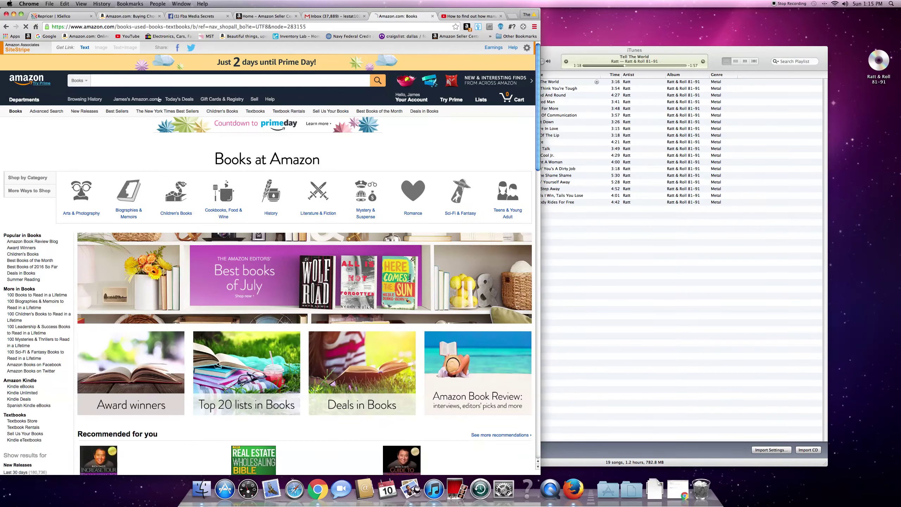
- Search the Books department for "-" in quotation marks
{"action": "left_click", "coordinate": [147, 82]}
{"action": "type", "text": "\"-\""}
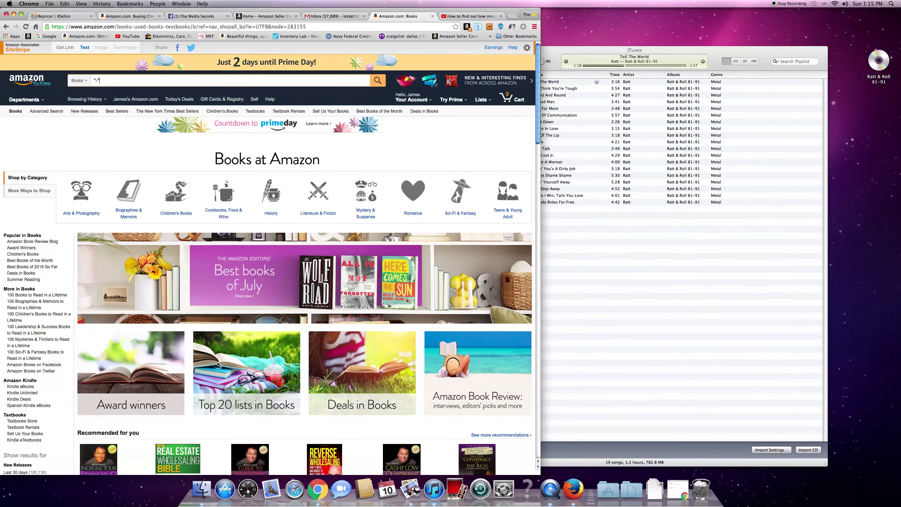
{"action": "key", "text": "Return"}
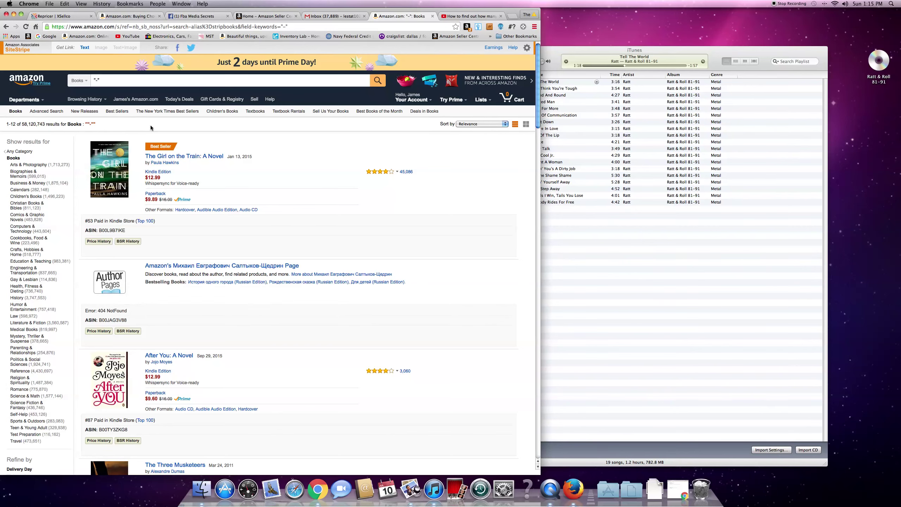
- Bring up the Dashboard calculator, multiply the Books result total 58,120,743 by .01, and clear it
{"action": "left_click", "coordinate": [249, 490]}
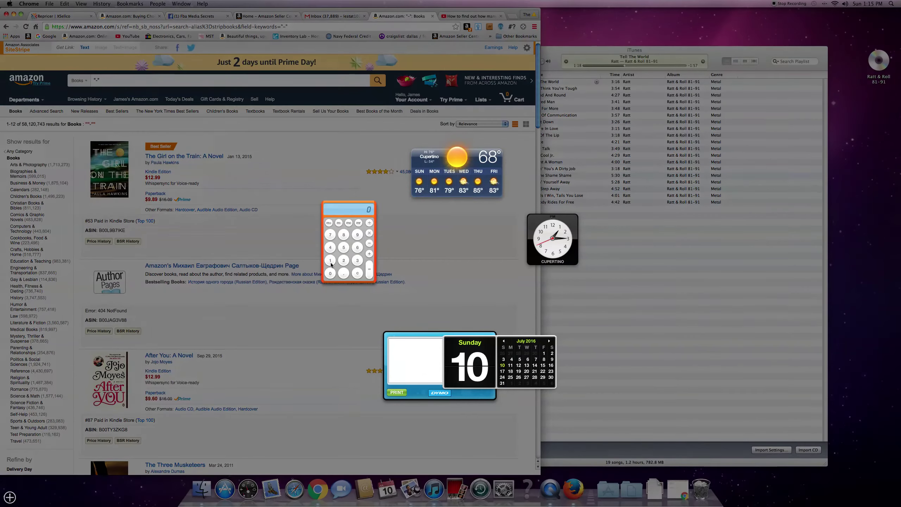
{"action": "left_click", "coordinate": [344, 247]}
{"action": "left_click", "coordinate": [344, 236]}
{"action": "type", "text": ".120.743"}
{"action": "left_click", "coordinate": [369, 243]}
{"action": "left_click", "coordinate": [343, 272]}
{"action": "left_click", "coordinate": [330, 273]}
{"action": "left_click", "coordinate": [330, 260]}
{"action": "left_click", "coordinate": [369, 273]}
{"action": "left_click", "coordinate": [357, 273]}
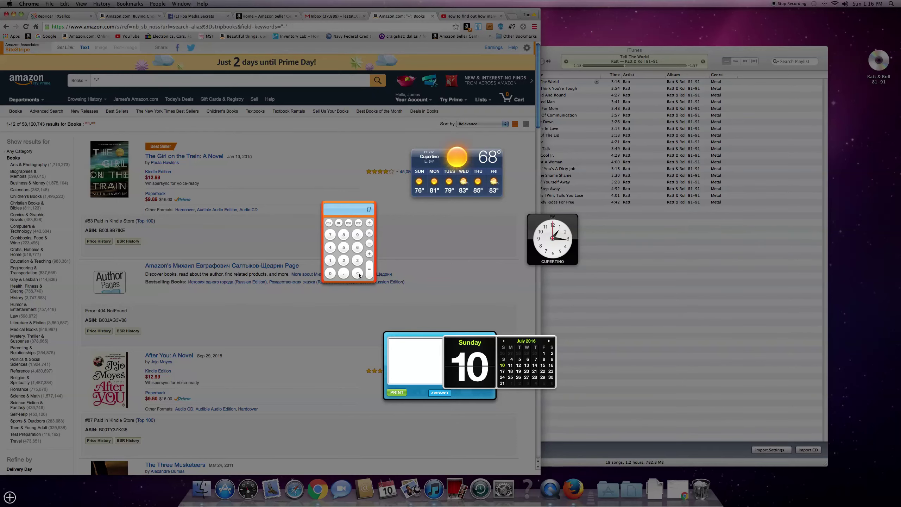
- Multiply the Books result total 58,120,743 by .05 and clear the calculator
{"action": "left_click", "coordinate": [344, 247]}
{"action": "left_click", "coordinate": [343, 237]}
{"action": "left_click", "coordinate": [330, 261]}
{"action": "left_click", "coordinate": [343, 259]}
{"action": "left_click_drag", "start_coordinate": [329, 266], "coordinate": [329, 268]}
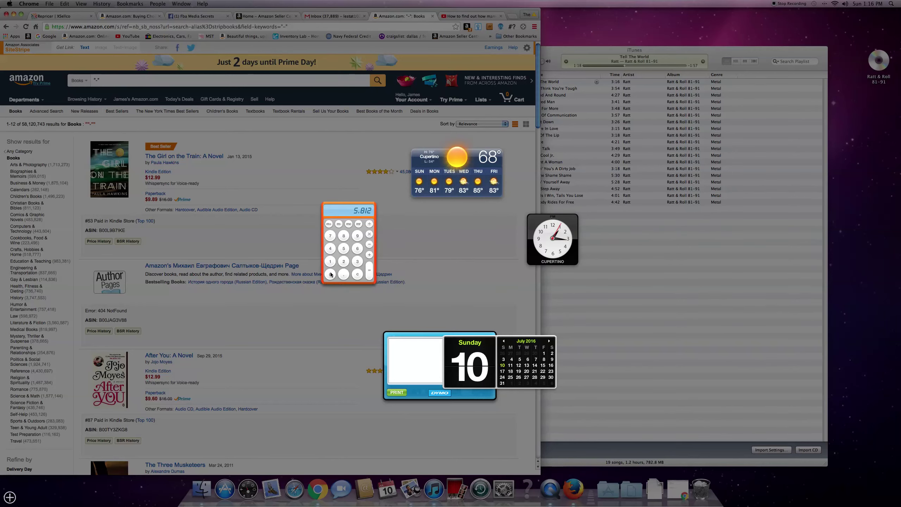
{"action": "left_click", "coordinate": [330, 274]}
{"action": "left_click", "coordinate": [329, 236]}
{"action": "left_click", "coordinate": [330, 248]}
{"action": "left_click", "coordinate": [357, 261]}
{"action": "left_click", "coordinate": [370, 236]}
{"action": "left_click", "coordinate": [343, 275]}
{"action": "left_click", "coordinate": [332, 274]}
{"action": "left_click", "coordinate": [344, 248]}
{"action": "left_click", "coordinate": [368, 271]}
{"action": "left_click", "coordinate": [358, 275]}
- Multiply the Books result total 58,120,743 by .005
{"action": "left_click", "coordinate": [343, 250]}
{"action": "left_click", "coordinate": [343, 238]}
{"action": "left_click", "coordinate": [331, 259]}
{"action": "left_click", "coordinate": [343, 262]}
{"action": "left_click", "coordinate": [331, 273]}
{"action": "left_click", "coordinate": [329, 237]}
{"action": "left_click", "coordinate": [330, 248]}
{"action": "left_click", "coordinate": [358, 261]}
{"action": "left_click", "coordinate": [369, 234]}
{"action": "left_click", "coordinate": [344, 274]}
{"action": "left_click", "coordinate": [334, 275]}
{"action": "left_click", "coordinate": [334, 275]}
{"action": "left_click", "coordinate": [344, 249]}
{"action": "left_click", "coordinate": [370, 274]}
- Multiply the calculated product by 2 and clear the calculator
{"action": "left_click", "coordinate": [346, 262]}
{"action": "key", "text": "Return"}
{"action": "left_click", "coordinate": [370, 235]}
{"action": "left_click", "coordinate": [344, 261]}
{"action": "left_click", "coordinate": [370, 270]}
{"action": "left_click", "coordinate": [358, 273]}
- Multiply the Books result total by .10 and clear the calculator
{"action": "left_click", "coordinate": [331, 261]}
{"action": "left_click", "coordinate": [343, 261]}
{"action": "left_click", "coordinate": [329, 274]}
{"action": "left_click", "coordinate": [330, 236]}
{"action": "left_click", "coordinate": [330, 249]}
{"action": "left_click", "coordinate": [358, 261]}
{"action": "left_click", "coordinate": [369, 234]}
{"action": "left_click", "coordinate": [344, 274]}
{"action": "left_click", "coordinate": [330, 261]}
{"action": "left_click", "coordinate": [330, 274]}
{"action": "left_click", "coordinate": [369, 271]}
{"action": "left_click", "coordinate": [358, 275]}
- Multiply the Books result total by .01 and clear the calculator
{"action": "type", "text": "5.812074*.01"}
{"action": "key", "text": "Return"}
{"action": "left_click", "coordinate": [355, 277]}
- Multiply the full Books result total 58,120,743 by .5 and clear the calculator
{"action": "left_click", "coordinate": [344, 248]}
{"action": "left_click", "coordinate": [343, 236]}
{"action": "left_click", "coordinate": [331, 261]}
{"action": "left_click", "coordinate": [343, 261]}
{"action": "left_click", "coordinate": [329, 274]}
{"action": "left_click", "coordinate": [330, 236]}
{"action": "left_click", "coordinate": [329, 248]}
{"action": "left_click", "coordinate": [357, 261]}
{"action": "left_click", "coordinate": [369, 234]}
{"action": "left_click", "coordinate": [346, 278]}
{"action": "left_click", "coordinate": [343, 249]}
{"action": "left_click", "coordinate": [369, 274]}
{"action": "left_click", "coordinate": [358, 274]}
- Calculate 58,120,743 times .05 for the Books department and clear the calculator
{"action": "left_click", "coordinate": [344, 249]}
{"action": "left_click", "coordinate": [343, 236]}
{"action": "left_click", "coordinate": [330, 261]}
{"action": "left_click", "coordinate": [343, 274]}
{"action": "left_click", "coordinate": [343, 262]}
{"action": "left_click", "coordinate": [330, 274]}
{"action": "left_click", "coordinate": [329, 236]}
{"action": "left_click", "coordinate": [329, 248]}
{"action": "left_click", "coordinate": [356, 261]}
{"action": "left_click", "coordinate": [369, 233]}
{"action": "left_click", "coordinate": [341, 274]}
{"action": "left_click", "coordinate": [341, 275]}
{"action": "left_click", "coordinate": [331, 274]}
{"action": "left_click", "coordinate": [344, 249]}
{"action": "left_click", "coordinate": [369, 275]}
{"action": "left_click", "coordinate": [358, 274]}
- Multiply the Books result total 58,120,743 by .03 and close Dashboard to return to the Books results
{"action": "left_click", "coordinate": [344, 249]}
{"action": "left_click", "coordinate": [344, 274]}
{"action": "left_click", "coordinate": [329, 262]}
{"action": "left_click", "coordinate": [343, 261]}
{"action": "left_click", "coordinate": [329, 274]}
{"action": "left_click", "coordinate": [330, 236]}
{"action": "left_click", "coordinate": [330, 248]}
{"action": "left_click", "coordinate": [358, 261]}
{"action": "left_click", "coordinate": [369, 235]}
{"action": "left_click", "coordinate": [344, 273]}
{"action": "left_click", "coordinate": [330, 274]}
{"action": "left_click", "coordinate": [357, 261]}
{"action": "left_click", "coordinate": [369, 272]}
{"action": "left_click", "coordinate": [400, 267]}
{"action": "mouse_move", "coordinate": [101, 146]}
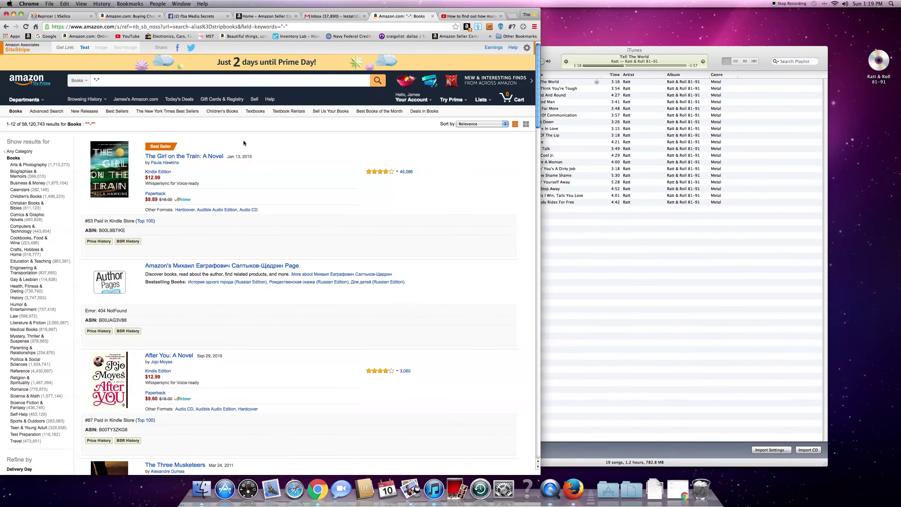